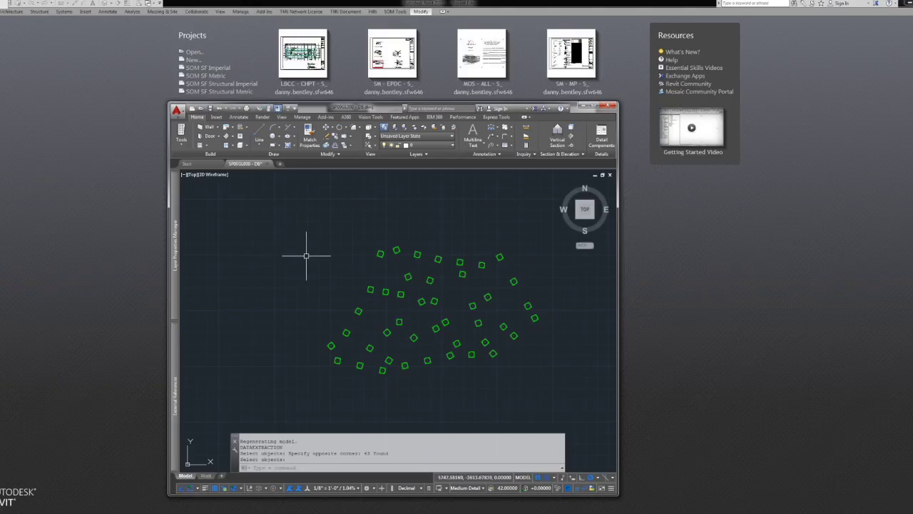
Step: Start the DATAEXTRACTION command and load the existing extraction file BaseIsolatorData.dxe for editing
text(a)
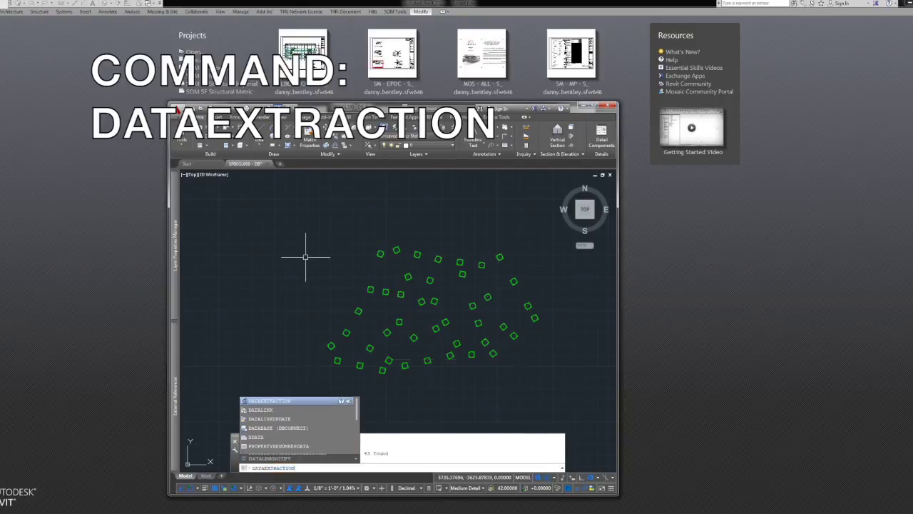
key(Return)
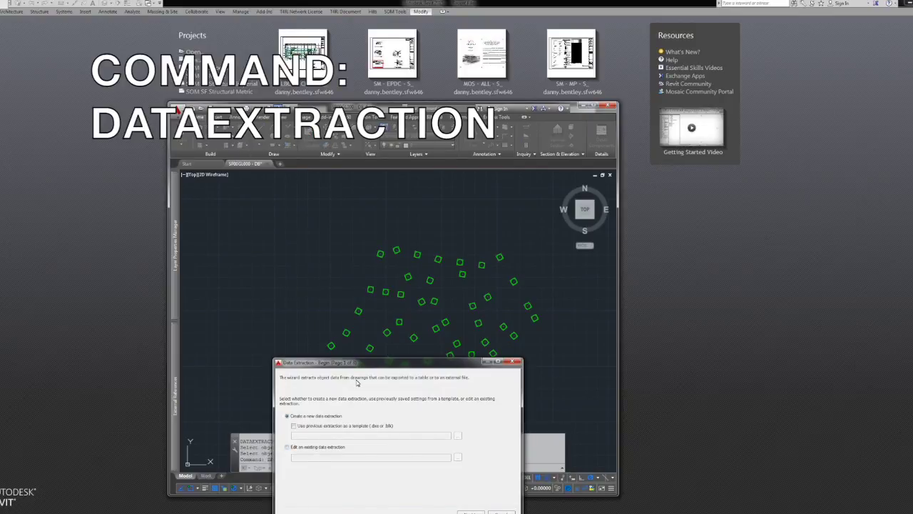
click(311, 378)
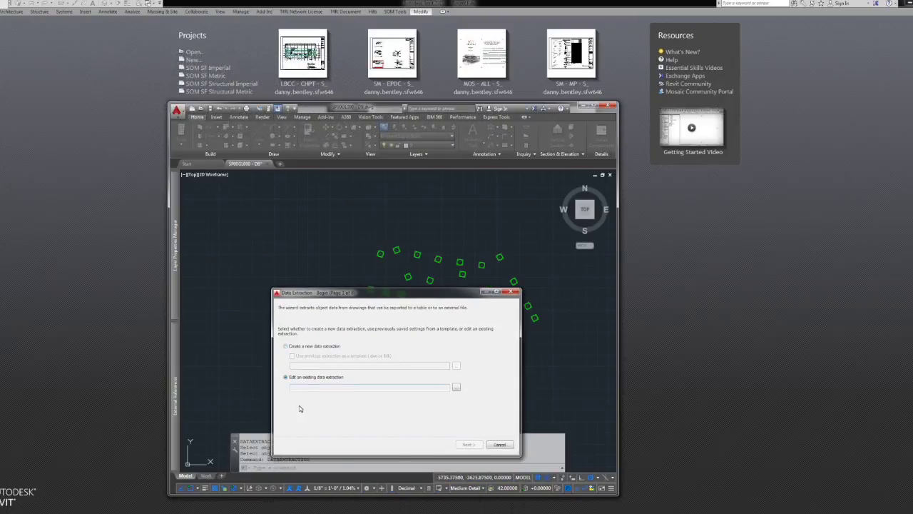
click(456, 387)
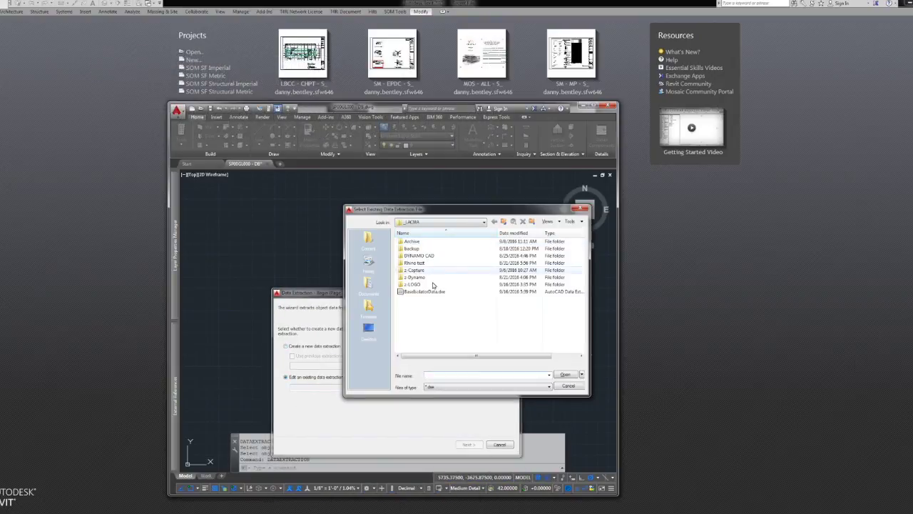
click(430, 292)
click(566, 375)
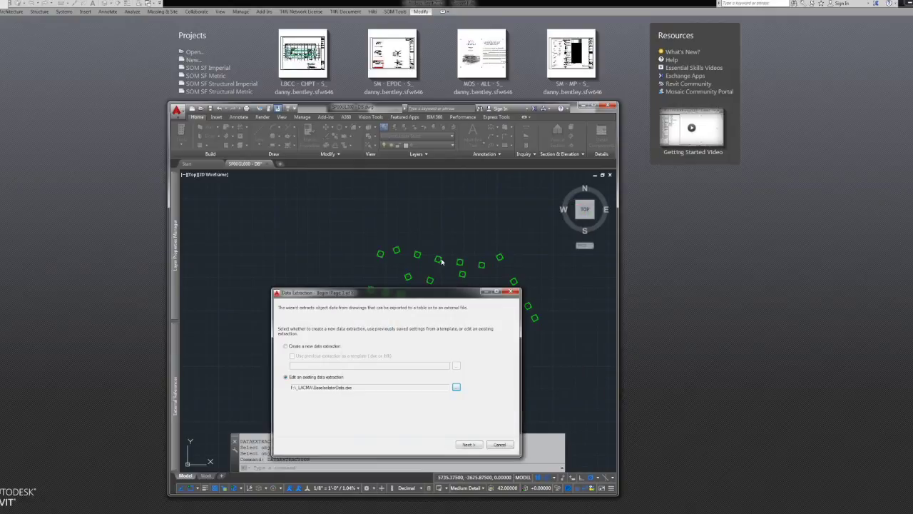
click(474, 445)
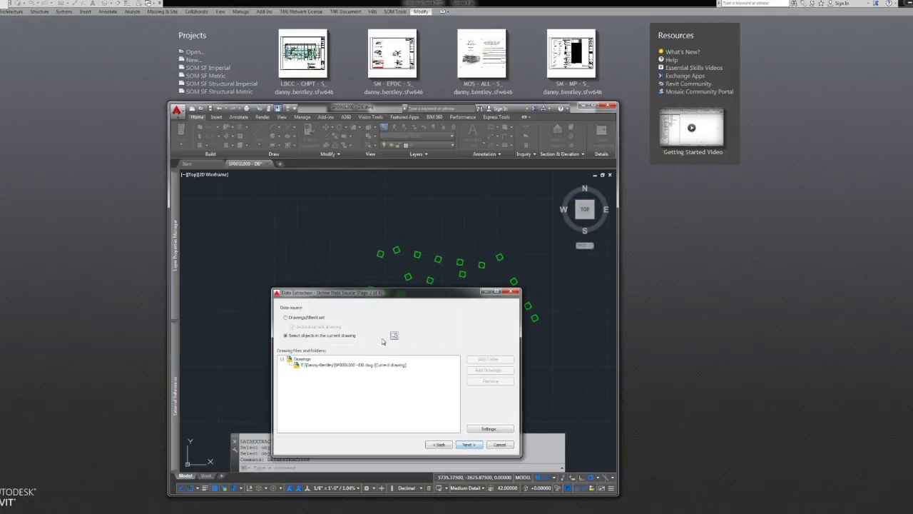
Step: Pick all the isolator blocks in the current drawing as the data source for the extraction
click(393, 335)
click(322, 238)
click(552, 385)
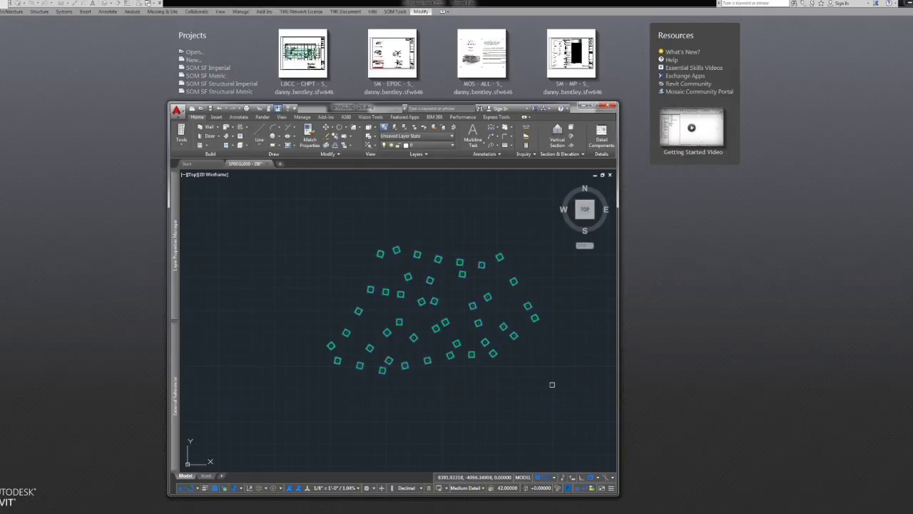
key(Return)
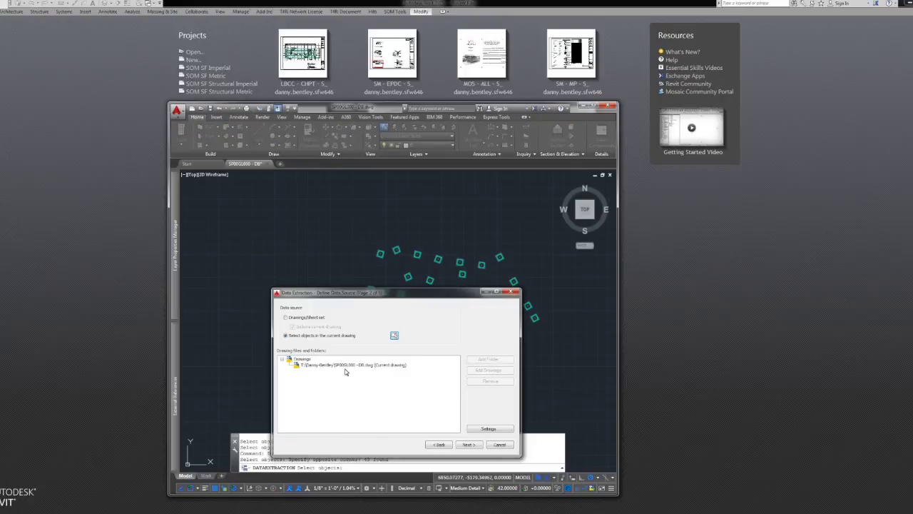
click(468, 444)
Step: Include the BASE-ISOL block and accept its ID, Position X, Position Y and Rotation properties for extraction
click(284, 329)
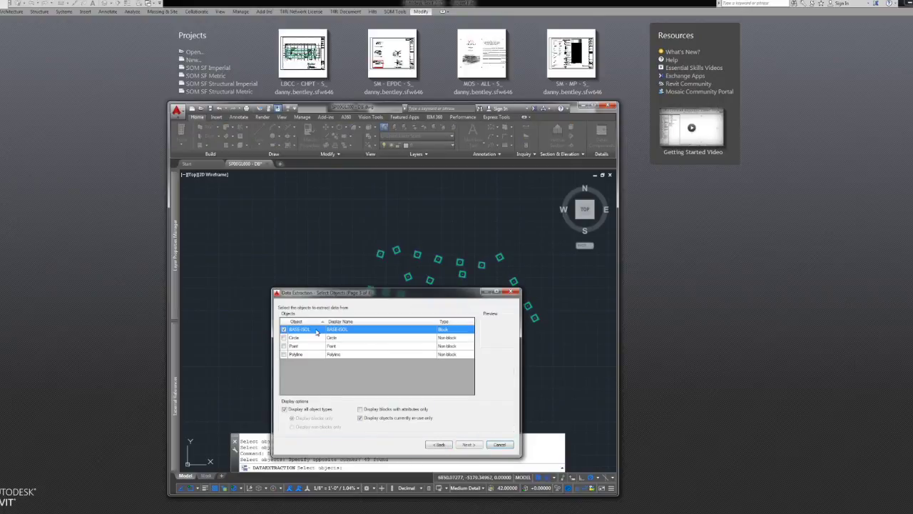
click(469, 445)
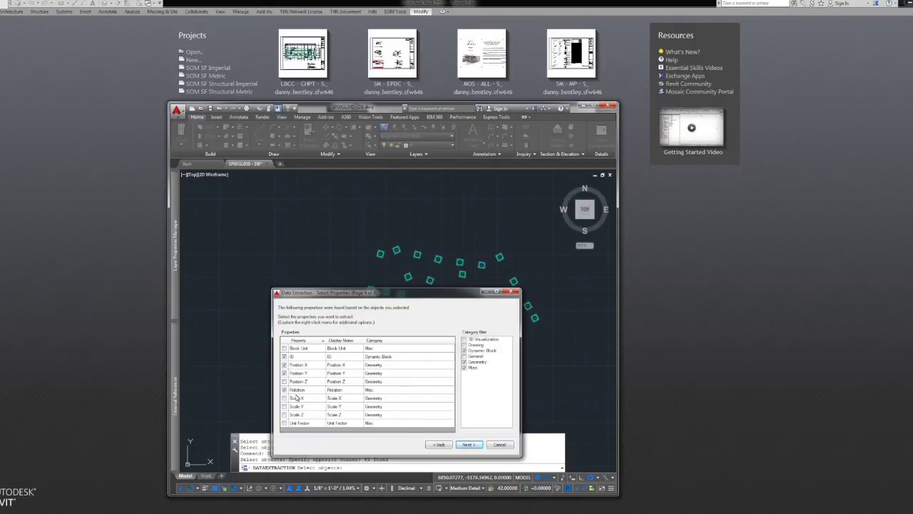
click(456, 445)
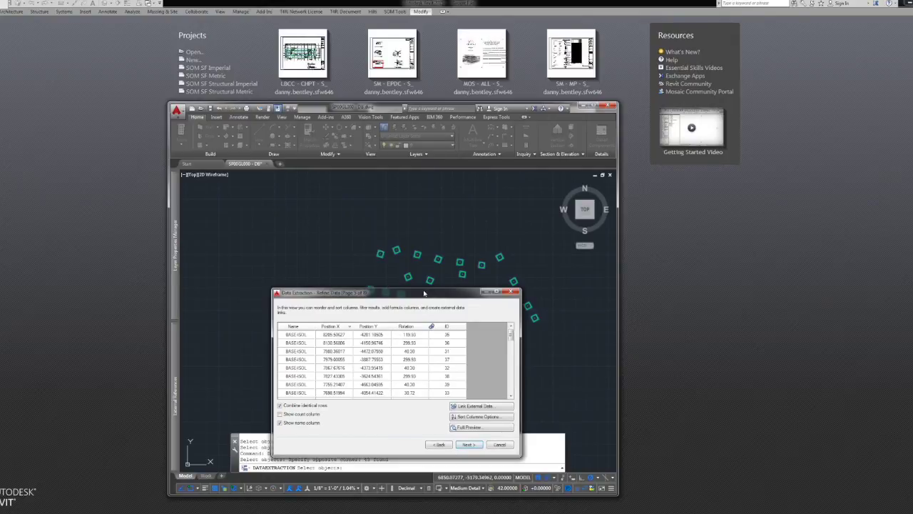
Step: Accept the refined data and finish the extraction to the external file GROUND LEVEL ISOLATORS.xls
drag(424, 290, 424, 249)
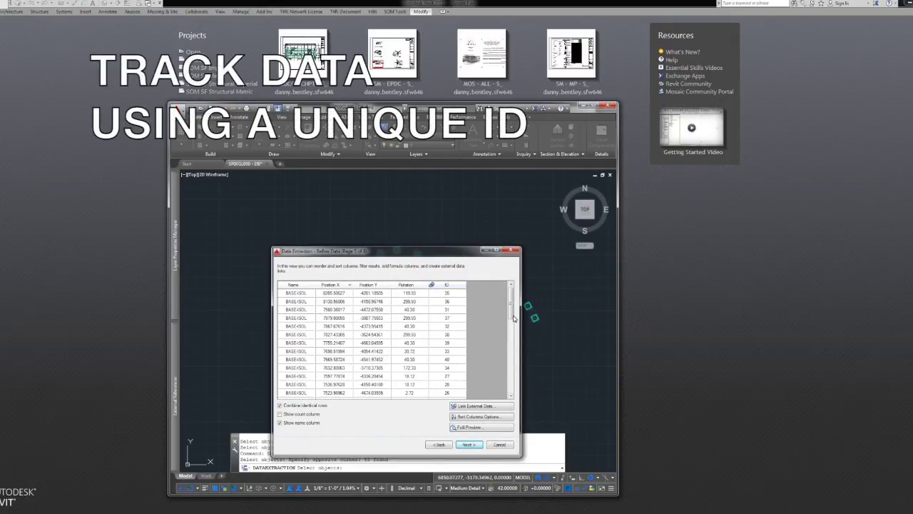
click(468, 445)
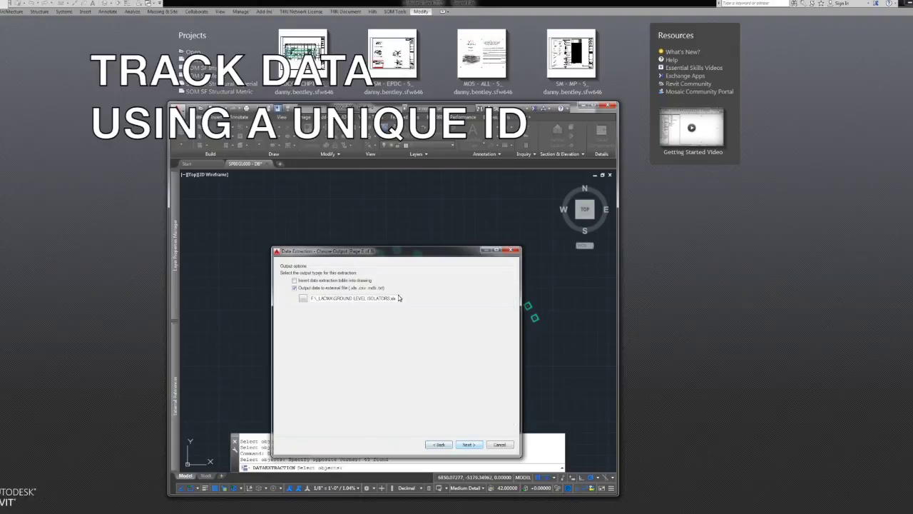
click(469, 444)
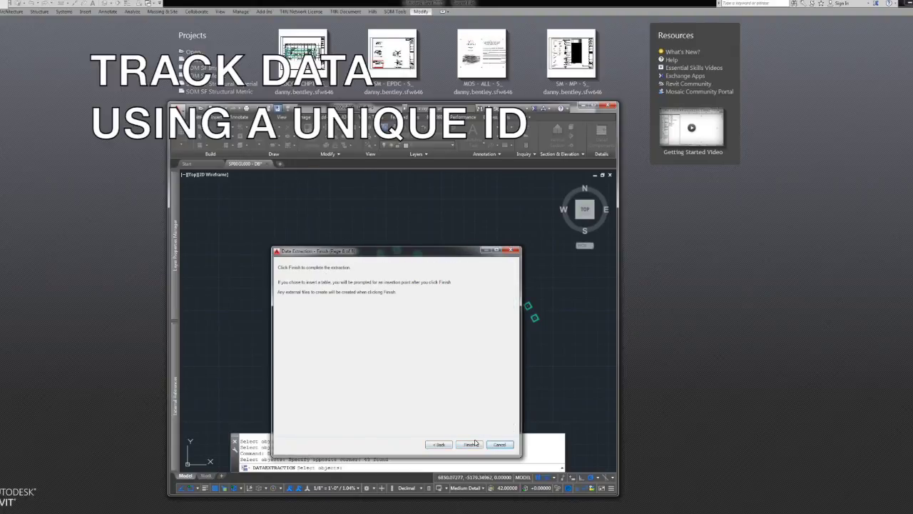
click(473, 445)
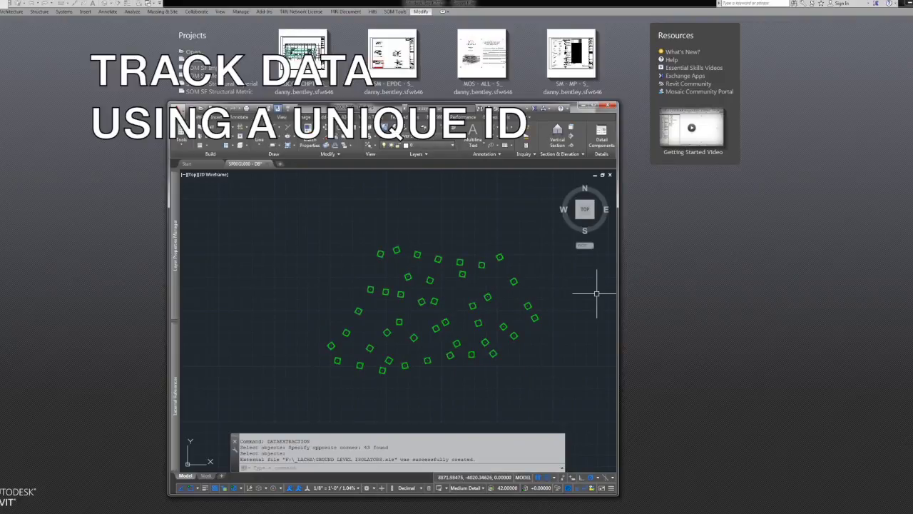
Step: Check the custom ID in the properties of the easternmost isolator block, and clear the selection
key(ctrl+1)
drag(602, 203, 836, 199)
click(534, 318)
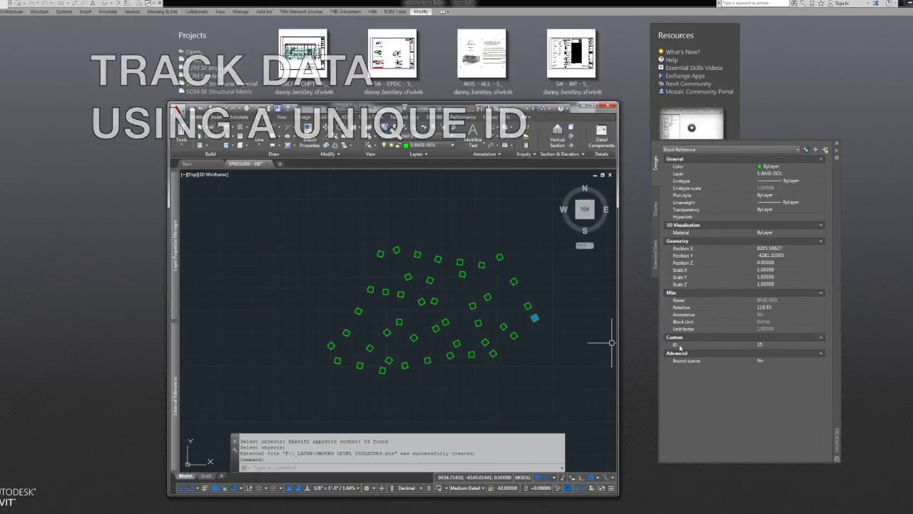
key(Escape)
key(Escape)
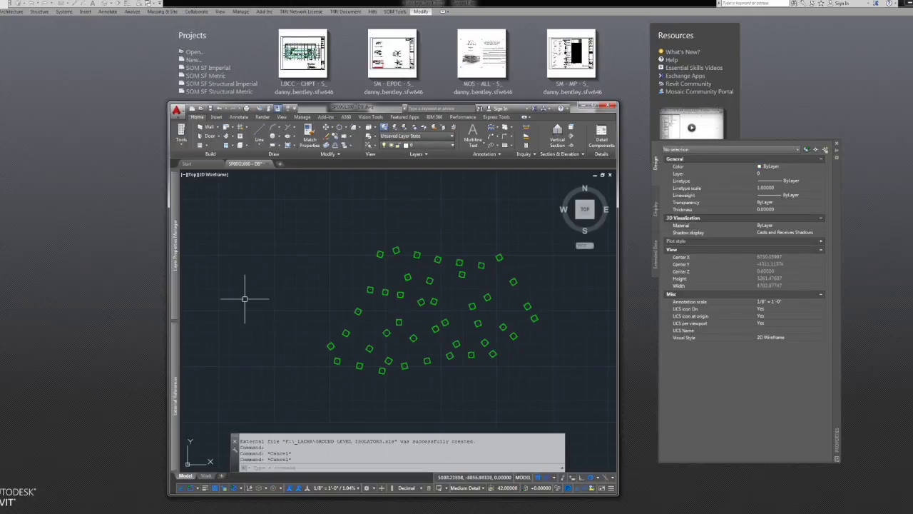
Step: Switch to GROUND LEVEL ISOLATORS.xls in Excel and save a copy as GROUND LEVEL ISOLATORS.xlsx in the _LACMA folder
right_click(474, 512)
click(466, 419)
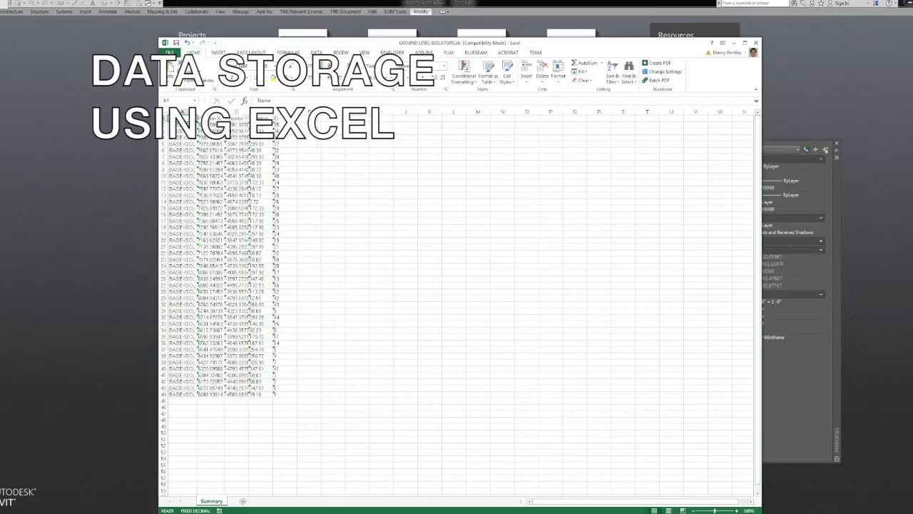
click(169, 53)
click(176, 130)
click(371, 113)
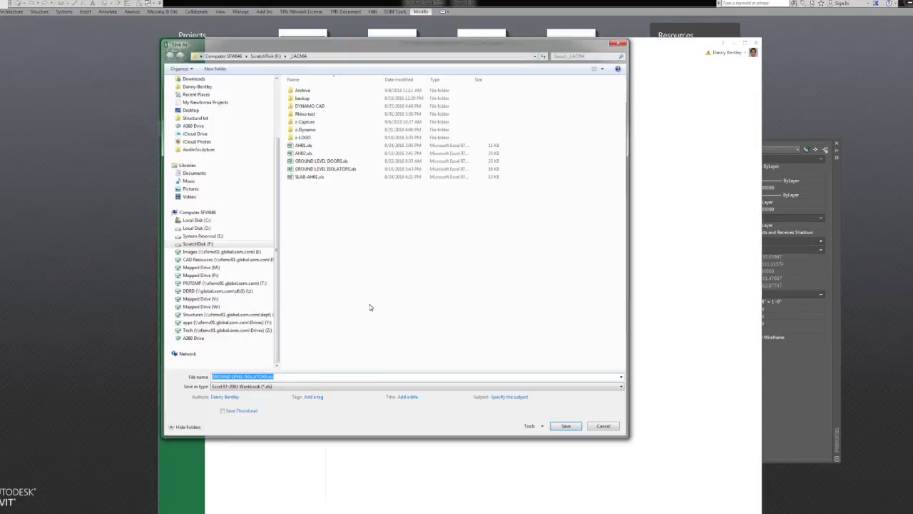
click(283, 389)
click(275, 228)
double_click(300, 145)
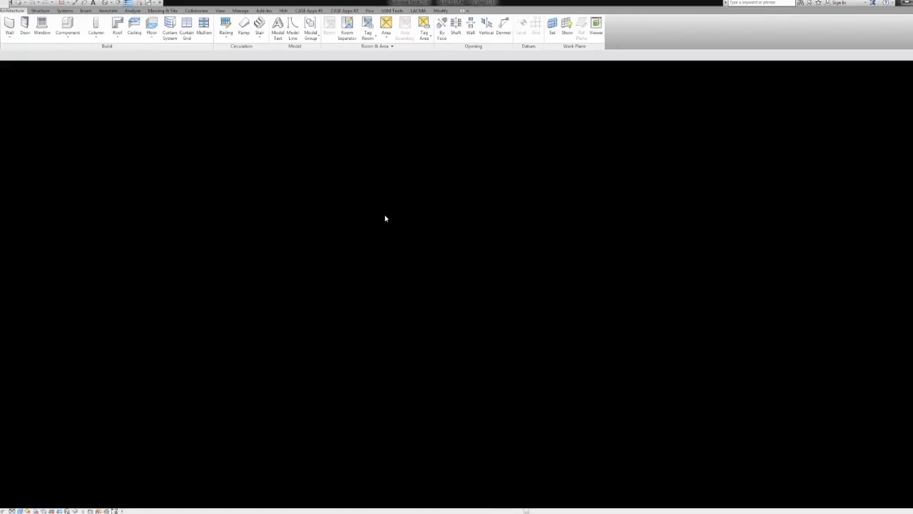
Step: Switch to the 3D slab model in Revit and launch the LACMA isolator add-in
middle_drag(240, 267, 333, 264)
scroll(371, 231, up, 7)
scroll(345, 312, up, 5)
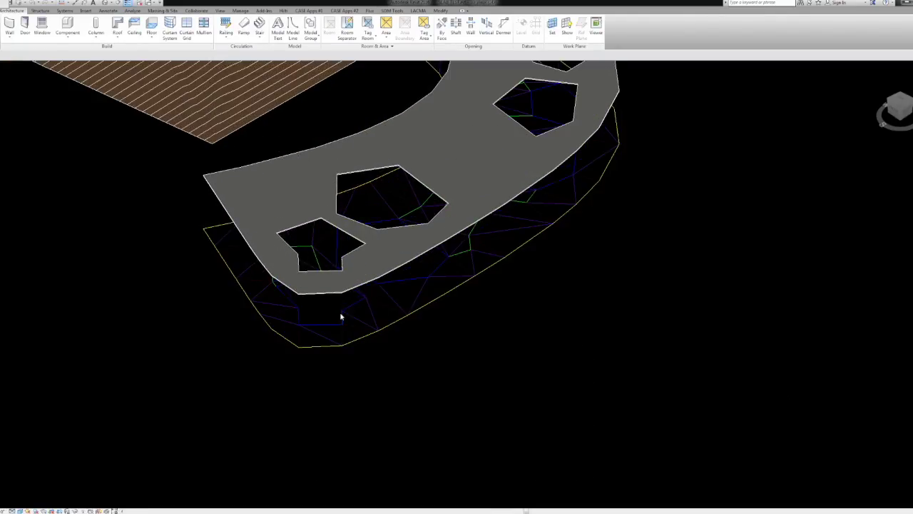
click(266, 12)
click(416, 13)
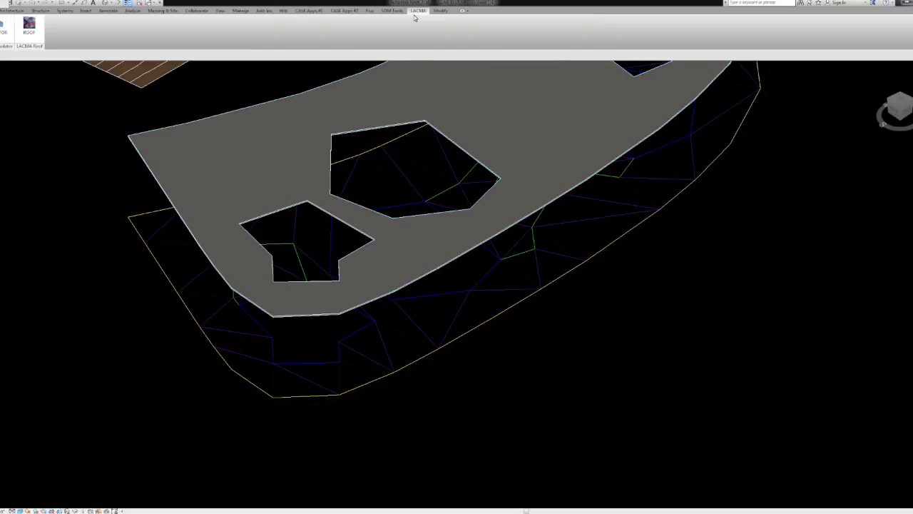
click(4, 36)
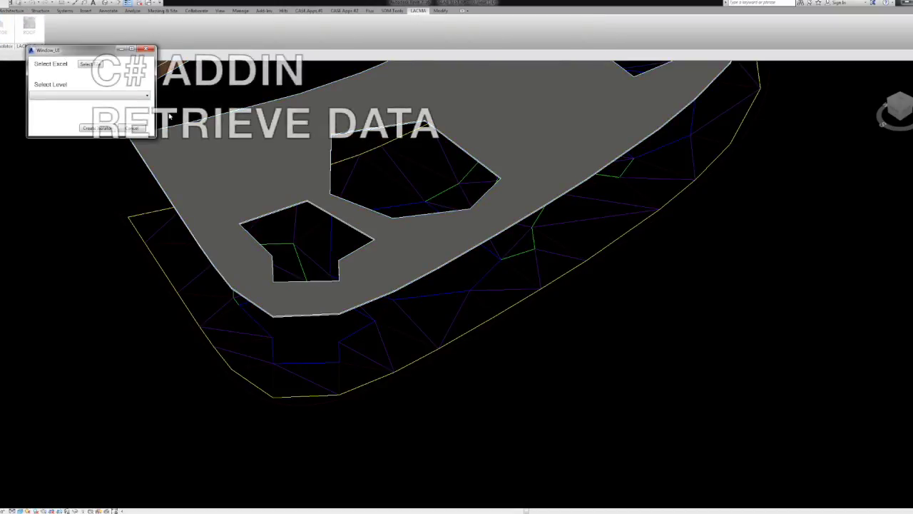
Step: Create the isolators from GROUND LEVEL ISOLATORS.xlsx on Level 1 with the add-in
drag(65, 41, 365, 151)
click(390, 158)
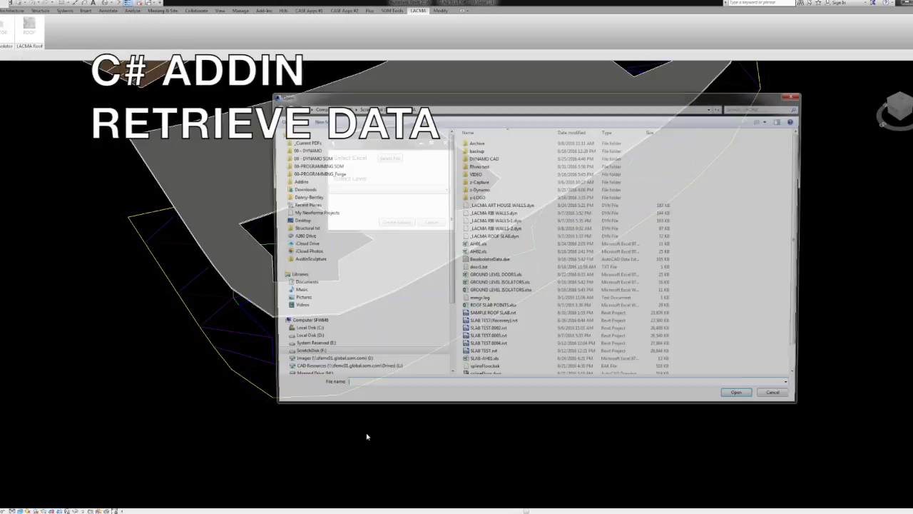
click(499, 292)
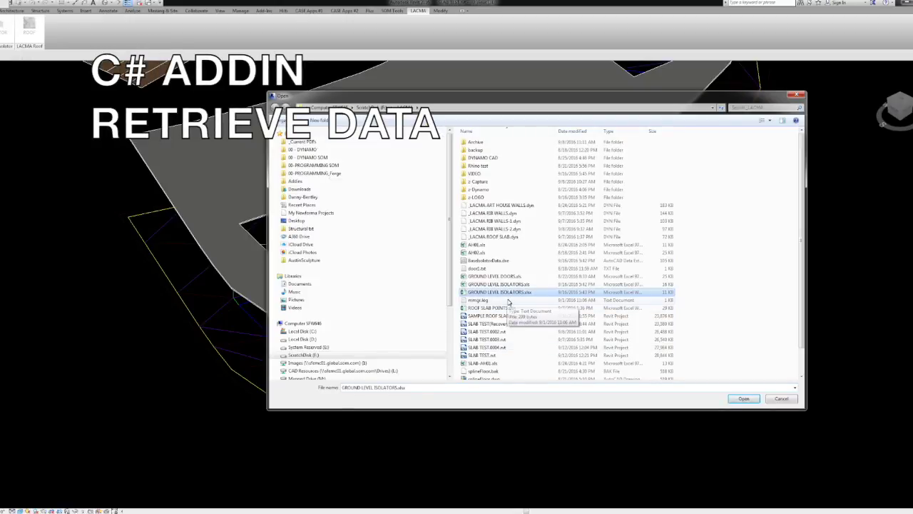
click(744, 398)
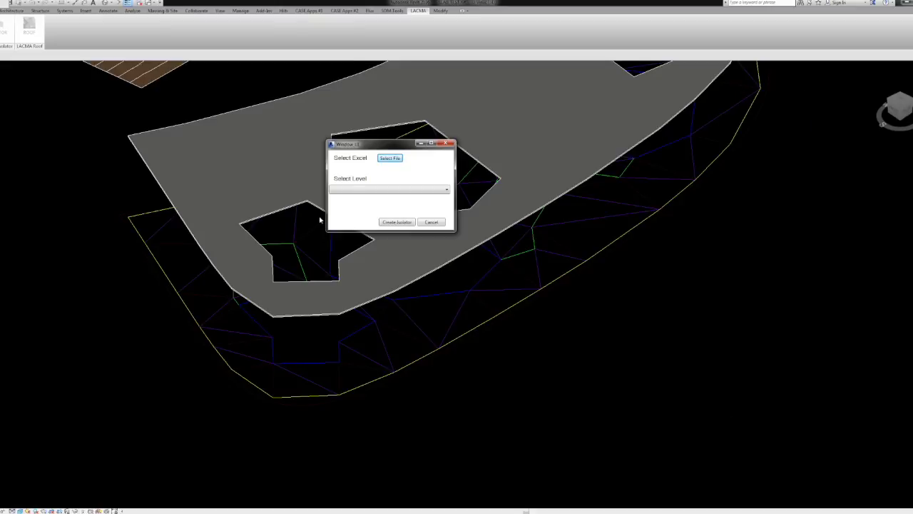
click(356, 190)
click(357, 205)
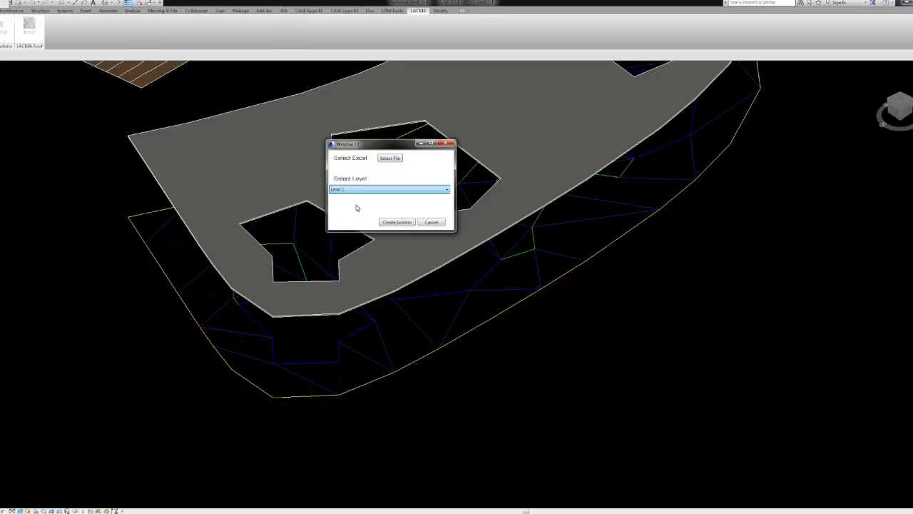
click(399, 222)
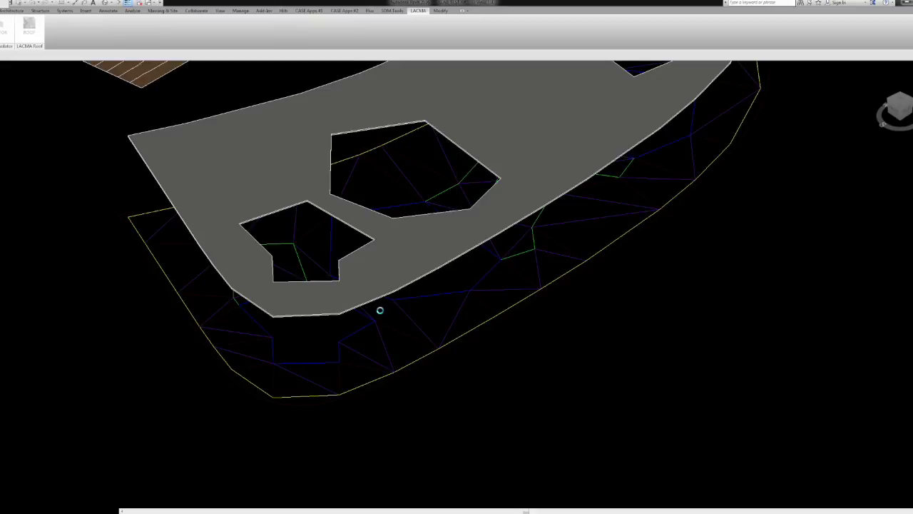
Step: Examine the placement of the created isolators in the 3D view and in the plan view
scroll(450, 357, up, 3)
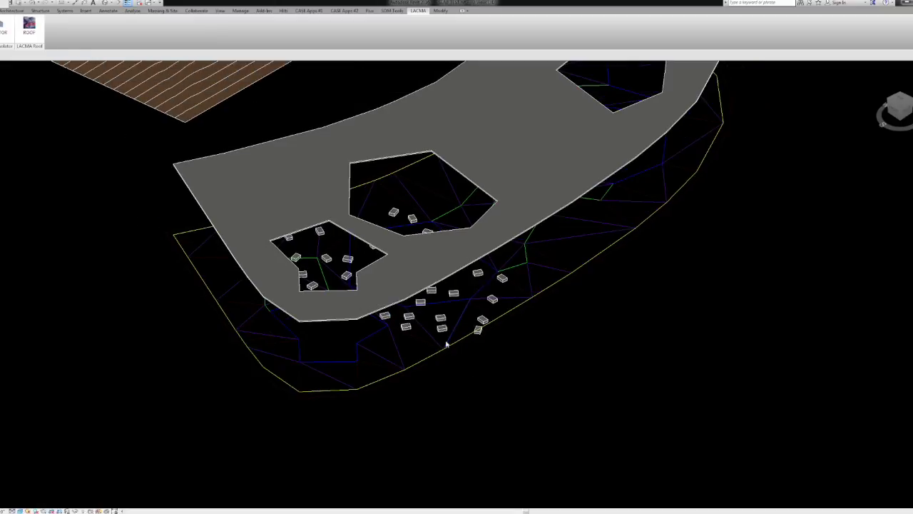
click(423, 323)
scroll(422, 323, down, 2)
scroll(421, 321, up, 1)
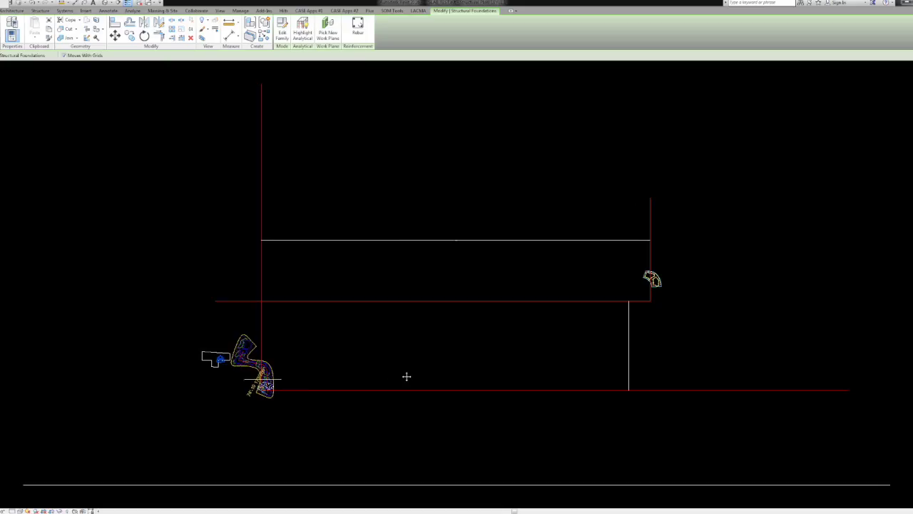
middle_drag(261, 378, 366, 306)
scroll(328, 342, down, 3)
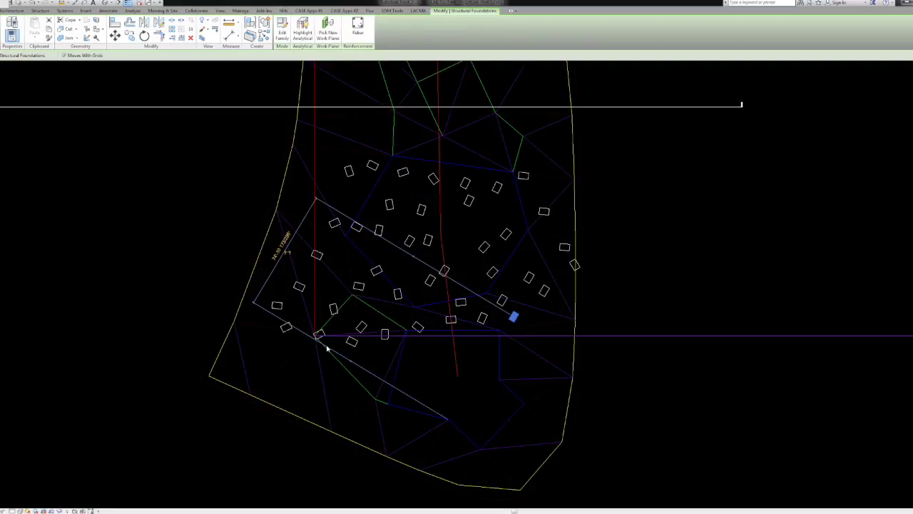
scroll(285, 335, up, 2)
click(80, 56)
key(Escape)
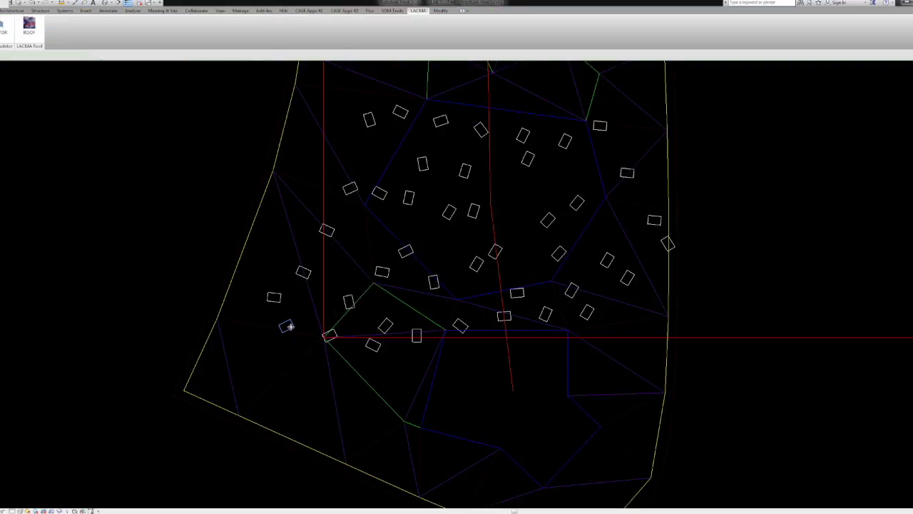
Step: Isolate the structural foundations category in the plan view and select all the isolators
click(290, 326)
key(i)
key(c)
scroll(276, 294, down, 1)
drag(237, 132, 606, 377)
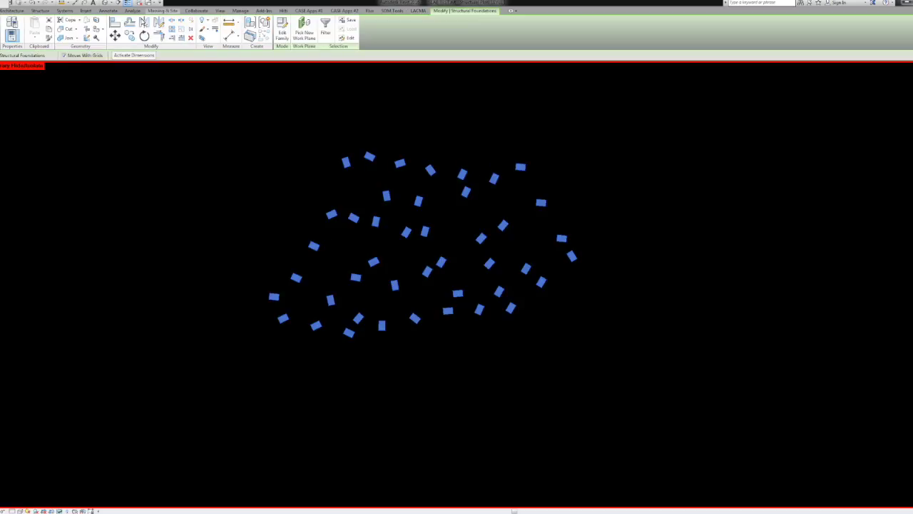
Step: Tag only the selected isolators with Structural Foundation Tags and restore the temporarily hidden categories in the plan view
click(107, 10)
click(374, 30)
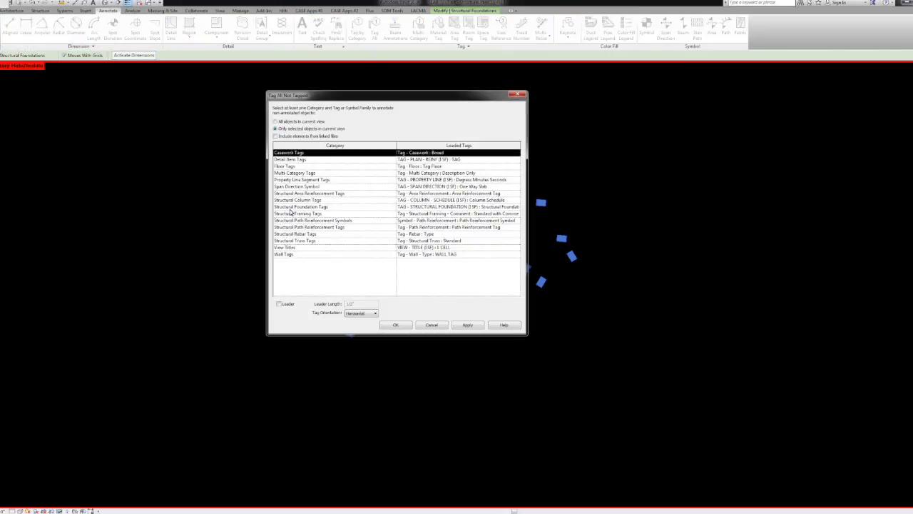
click(321, 207)
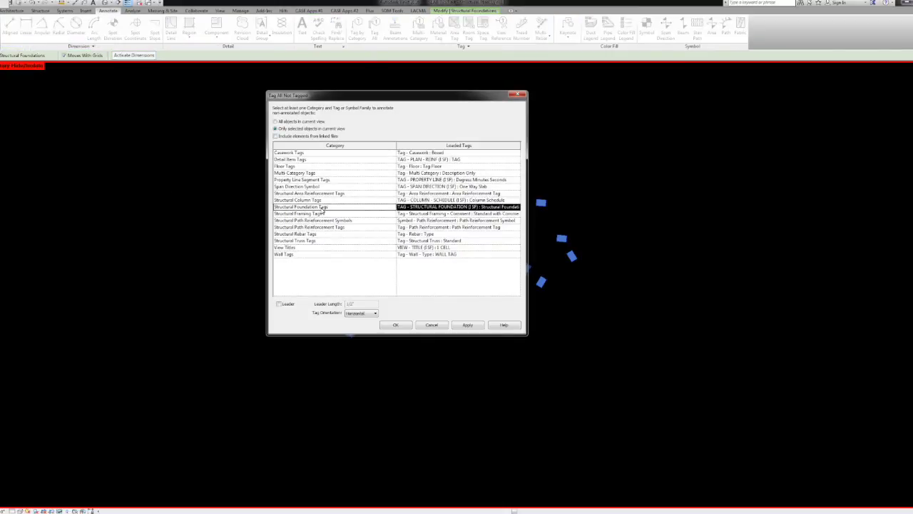
click(402, 328)
click(483, 346)
key(h)
key(r)
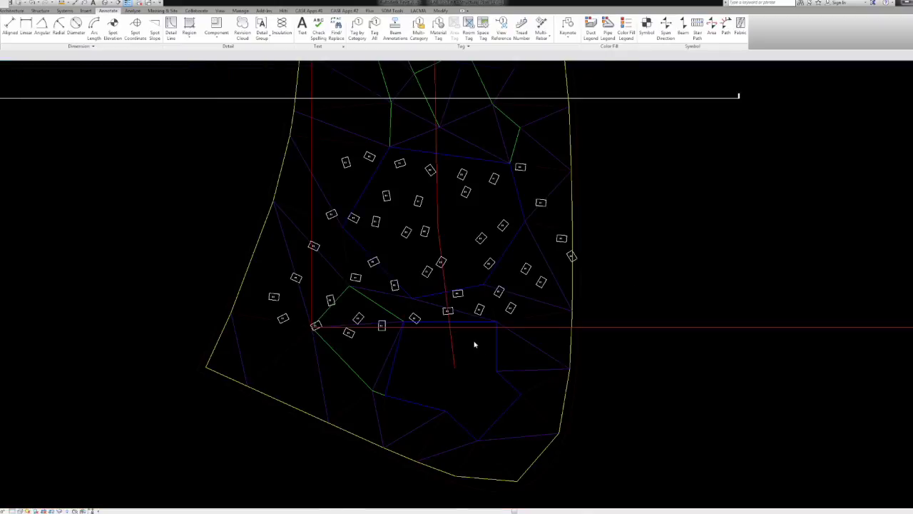
Step: Examine the Comments ID of several displaced and rotated isolators and compare their location with the slab outline
scroll(476, 344, up, 2)
click(476, 301)
key(i)
key(c)
scroll(461, 312, down, 3)
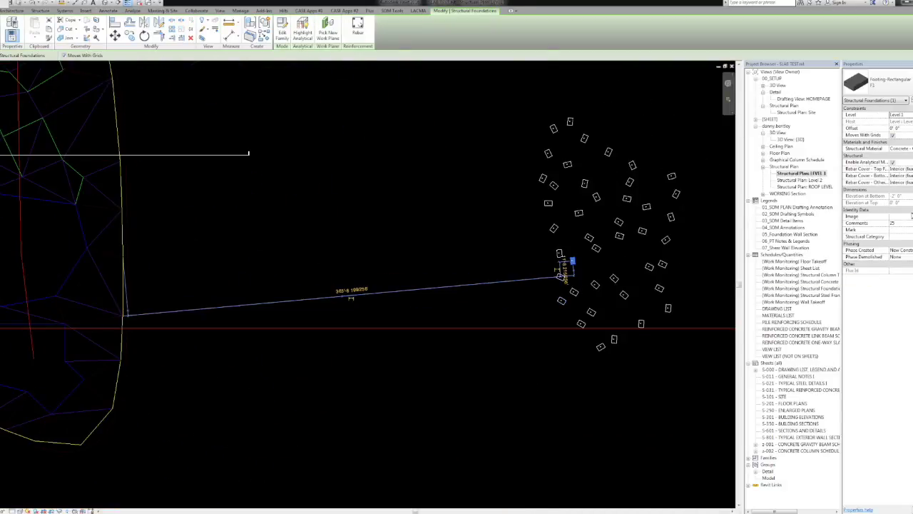
key(Escape)
click(619, 236)
key(Escape)
click(589, 237)
key(Escape)
click(579, 212)
key(Escape)
scroll(127, 302, down, 2)
middle_drag(127, 303, 351, 294)
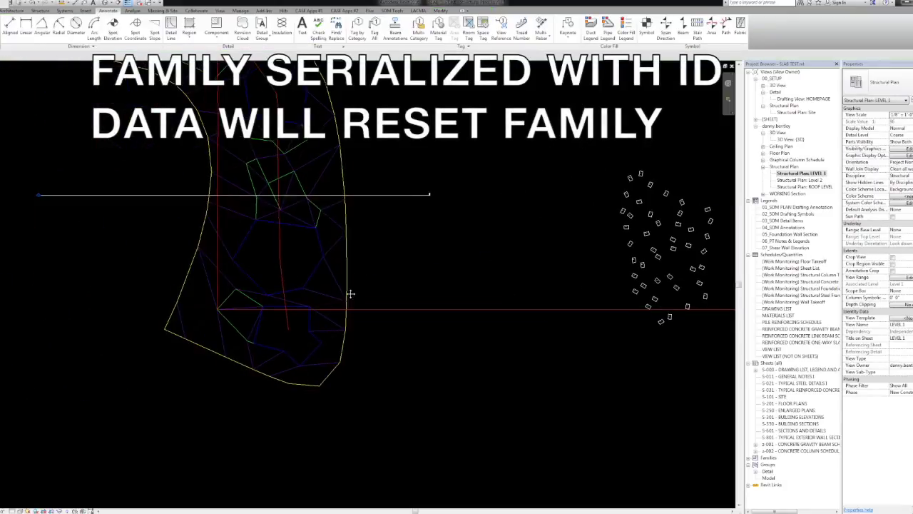
Step: Rerun the isolator add-in with GROUND LEVEL ISOLATORS.xlsx on Level 1 to reset the displaced isolators to their original locations
click(392, 11)
click(418, 11)
click(4, 28)
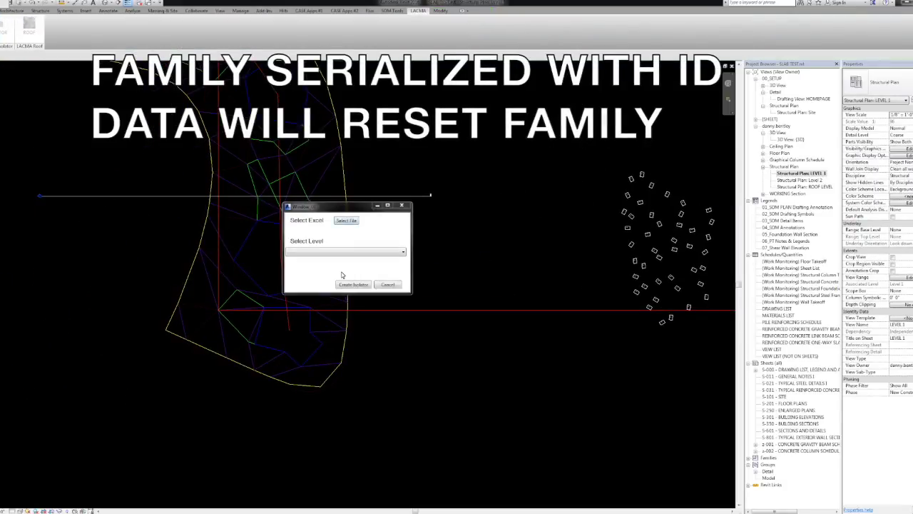
click(346, 221)
click(457, 354)
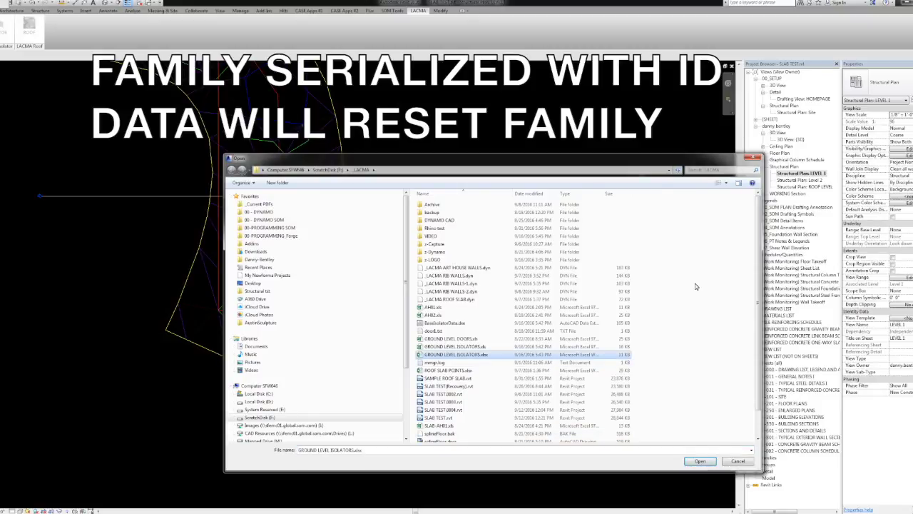
click(700, 461)
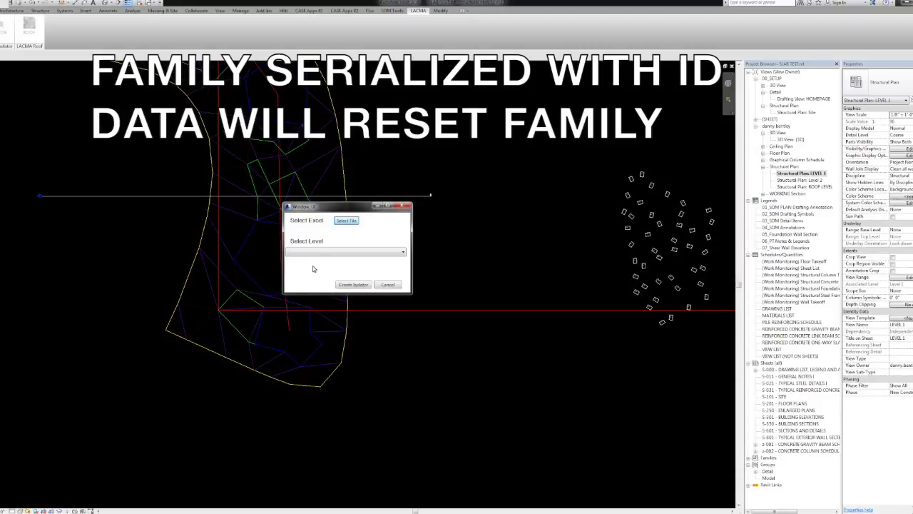
click(325, 254)
click(323, 260)
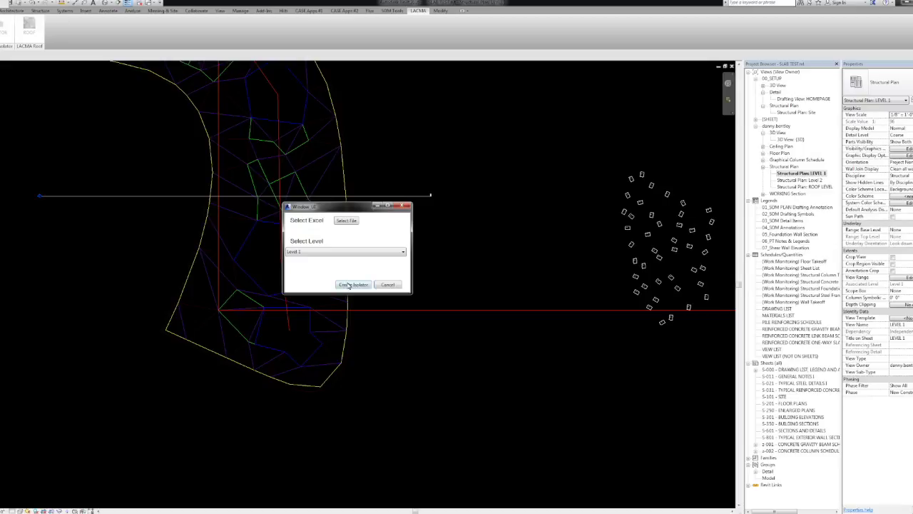
click(349, 285)
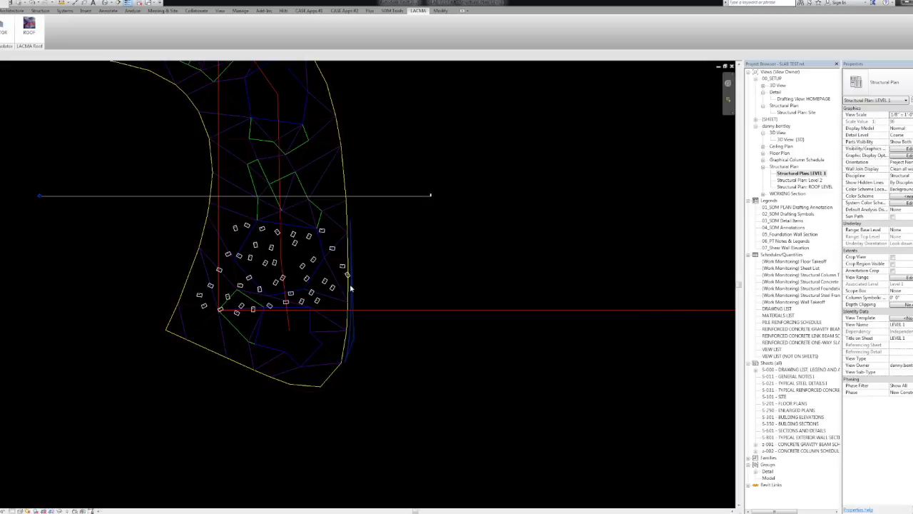
scroll(266, 296, up, 5)
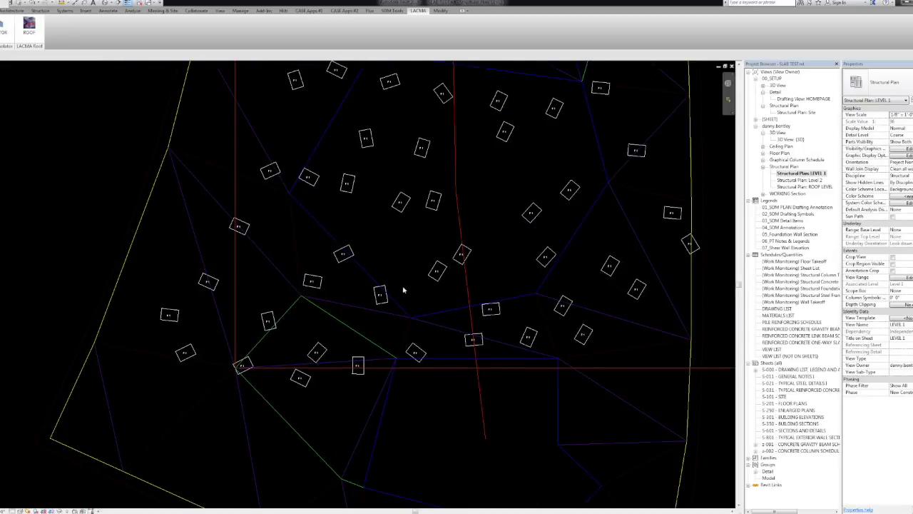
middle_drag(390, 239, 394, 218)
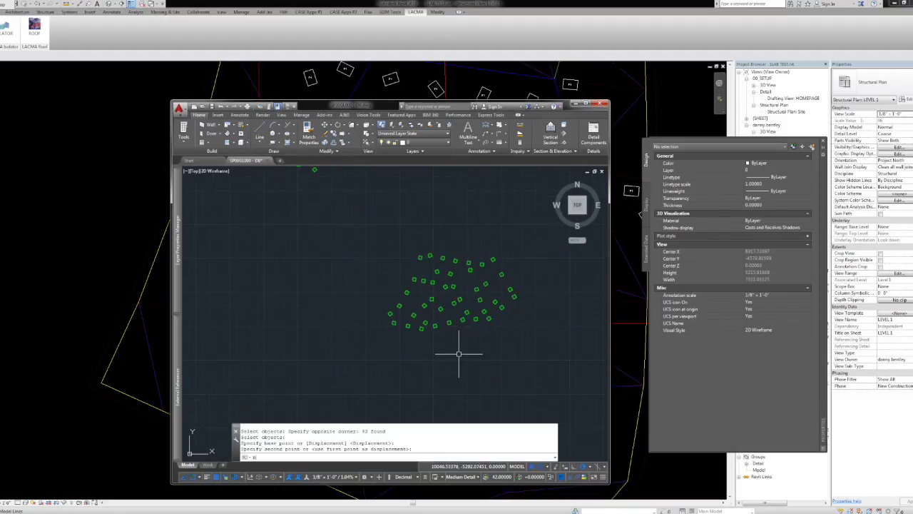
Step: In AutoCAD, rotate the whole group of base isolator blocks by 90 degrees about a point near its centre
text(O)
key(Return)
drag(371, 237, 544, 369)
key(Return)
click(467, 297)
text(90)
key(Return)
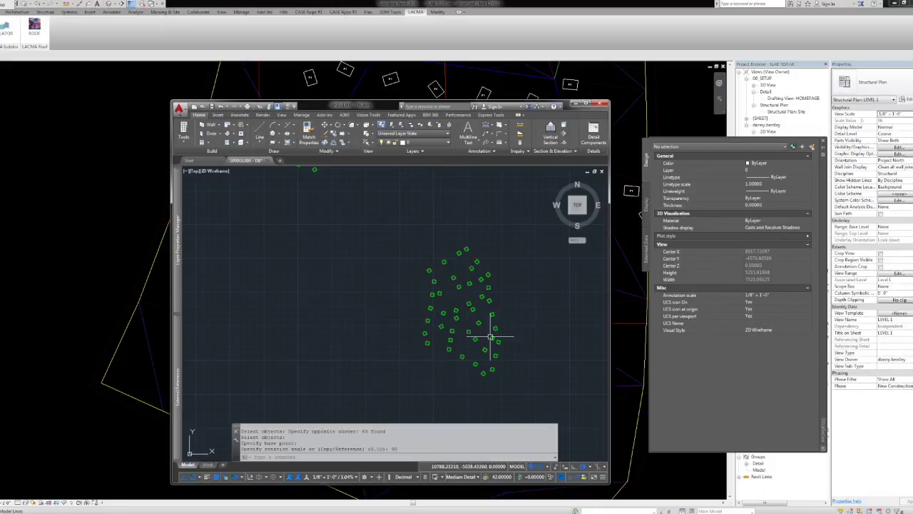
Step: Start Data Extraction and load the existing BaseIsolatorData.dxe extraction for editing
middle_drag(491, 336, 491, 335)
text(DATAEXTRACTION)
key(Return)
click(320, 437)
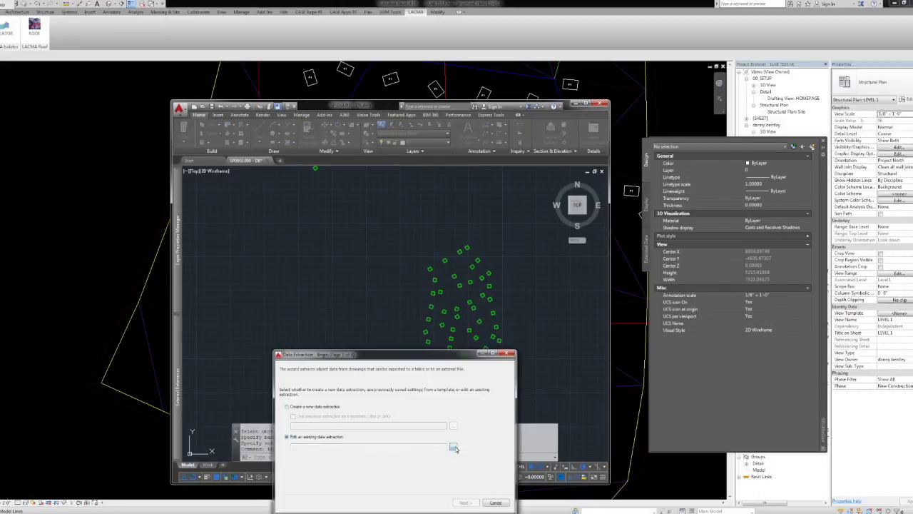
click(454, 448)
click(428, 292)
click(555, 366)
click(465, 502)
Step: Reselect the rotated isolator blocks as the source objects and complete the data export with the stored extraction settings
click(393, 396)
mouse_move(401, 233)
mouse_down()
mouse_move(526, 397)
mouse_move(404, 235)
mouse_up()
key(Return)
key(Return)
click(465, 503)
click(464, 503)
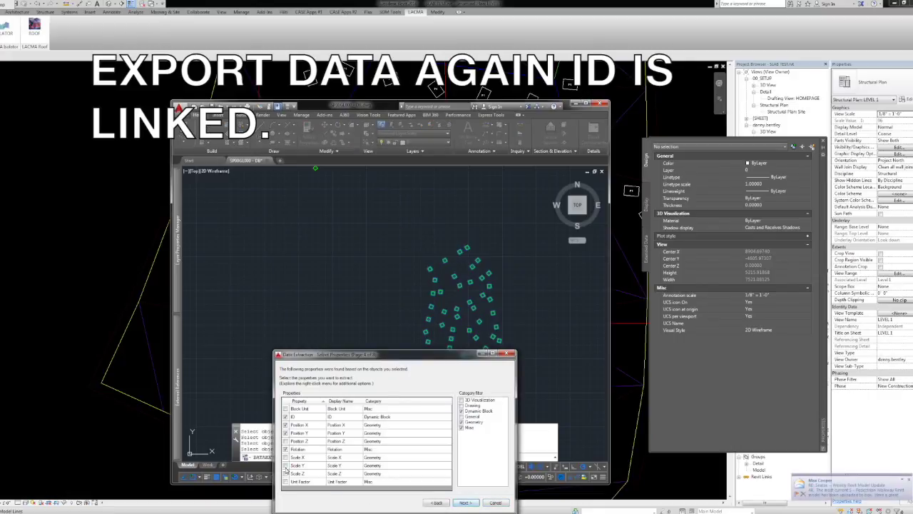
click(465, 502)
click(465, 502)
click(467, 501)
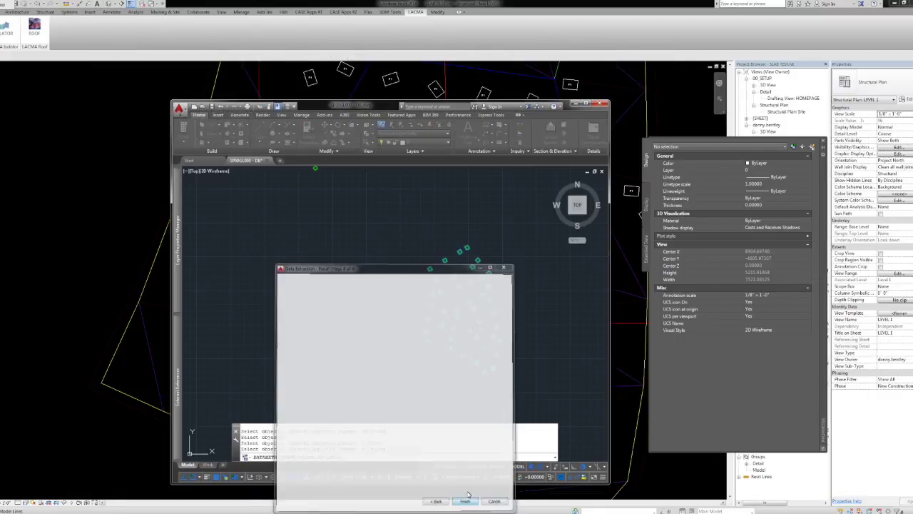
Step: Open the exported GROUND LEVEL ISOLATORS.xls in Excel, save it as the Excel Workbook GROUND LEVEL ISOLATORS.xlsx, and close it
right_click(475, 513)
click(483, 411)
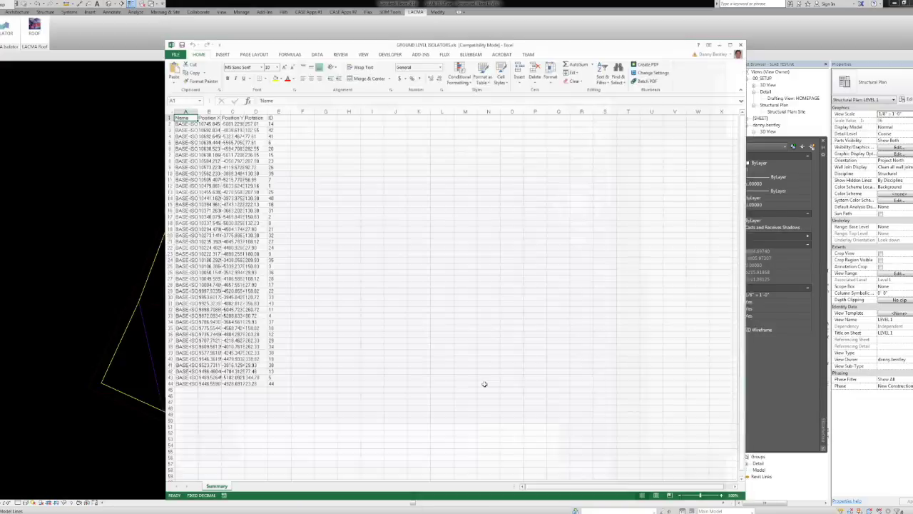
click(175, 54)
click(178, 125)
click(353, 269)
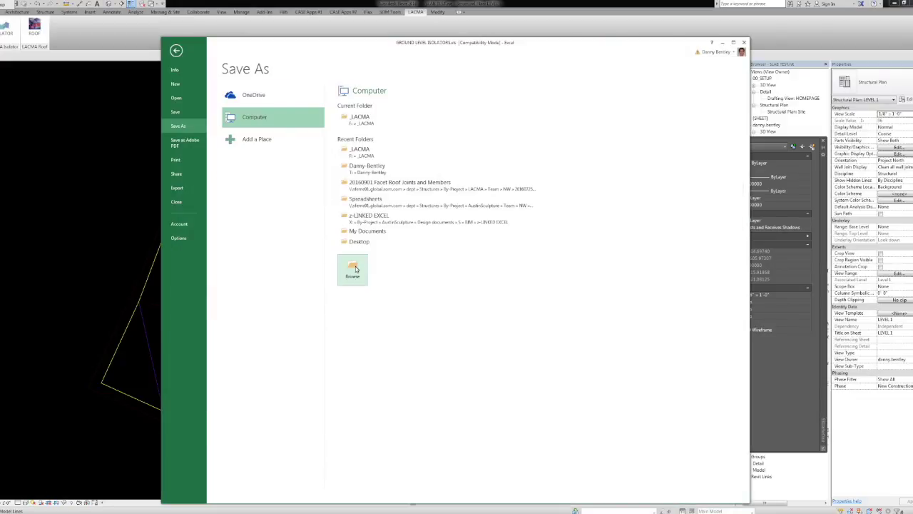
click(353, 269)
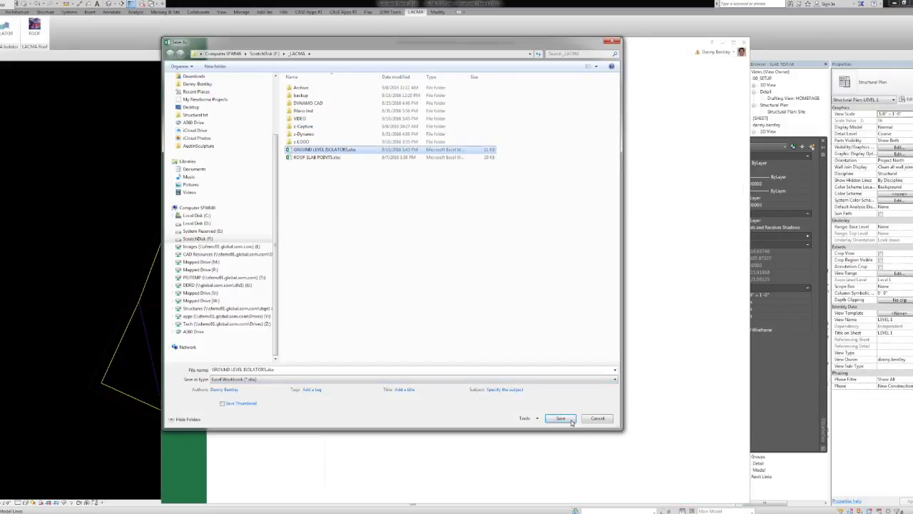
click(560, 419)
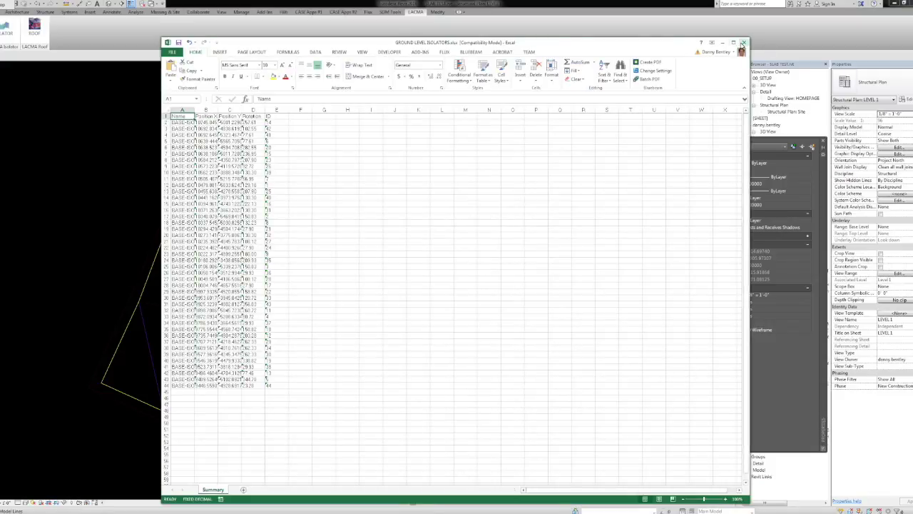
click(743, 43)
click(596, 74)
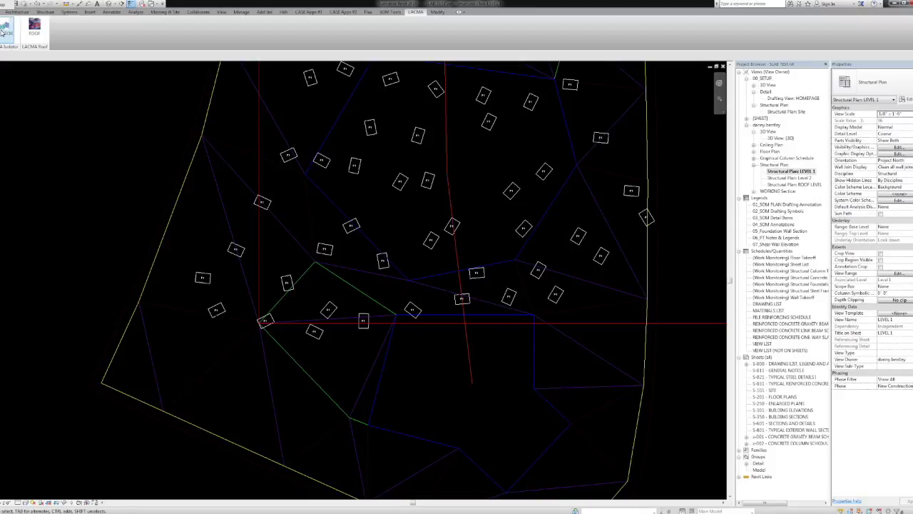
Step: In Revit, update the isolators on Level 1 from the re-exported GROUND LEVEL ISOLATORS.xlsx with the add-in and check their new locations
click(6, 30)
click(76, 46)
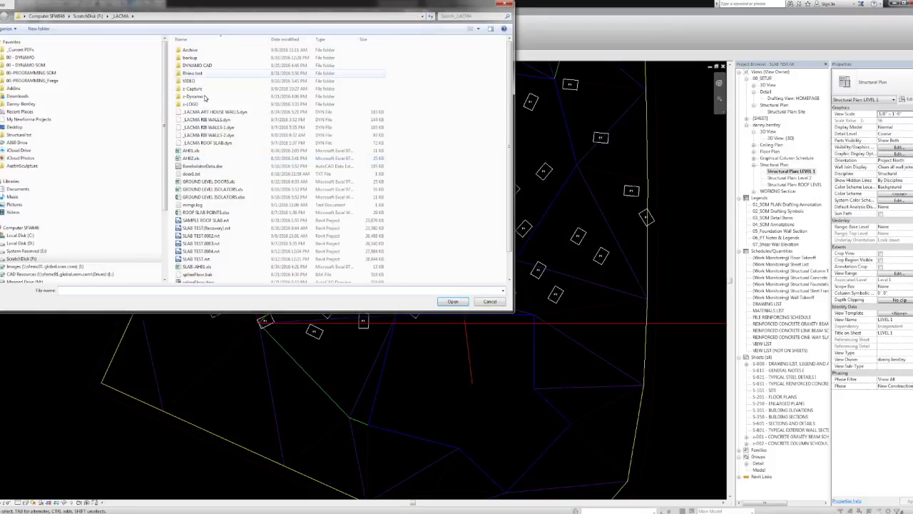
click(225, 198)
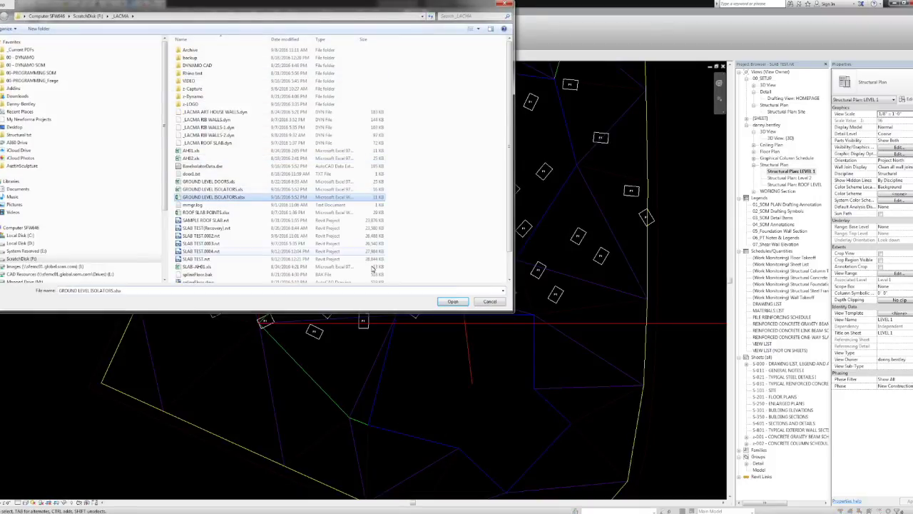
click(452, 302)
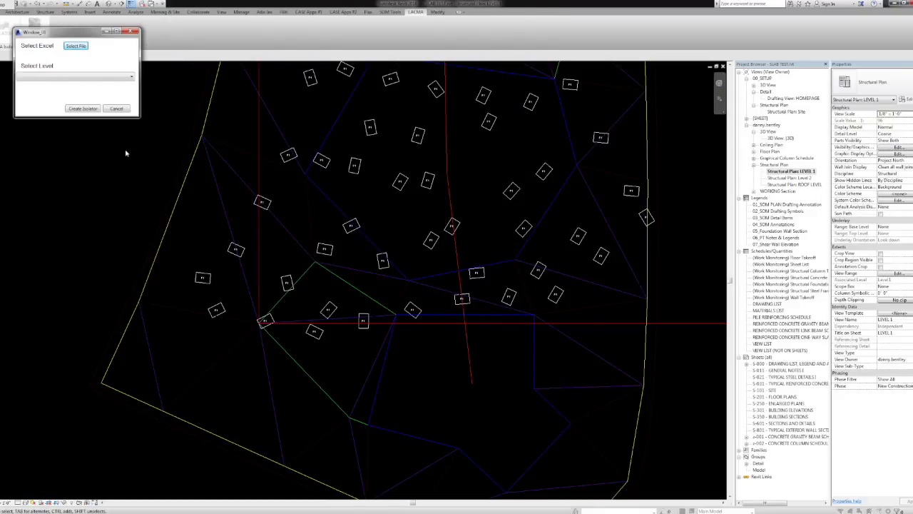
click(61, 75)
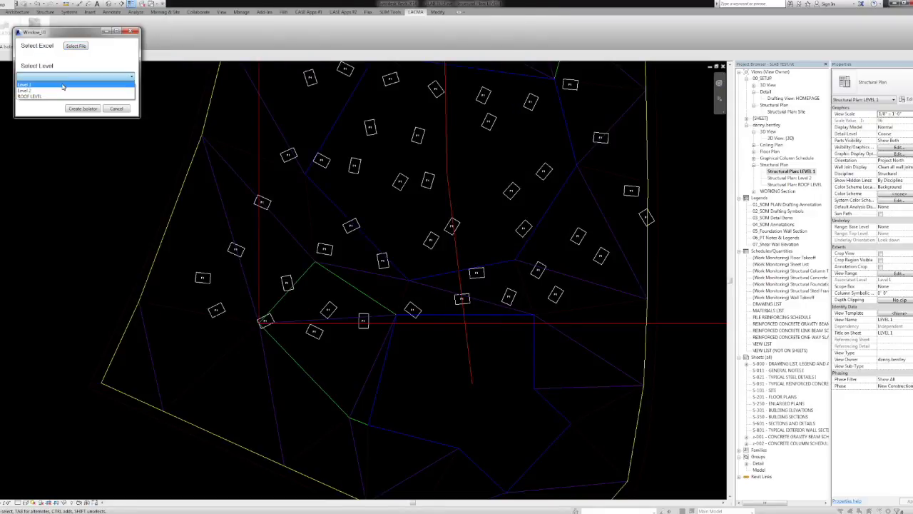
click(63, 83)
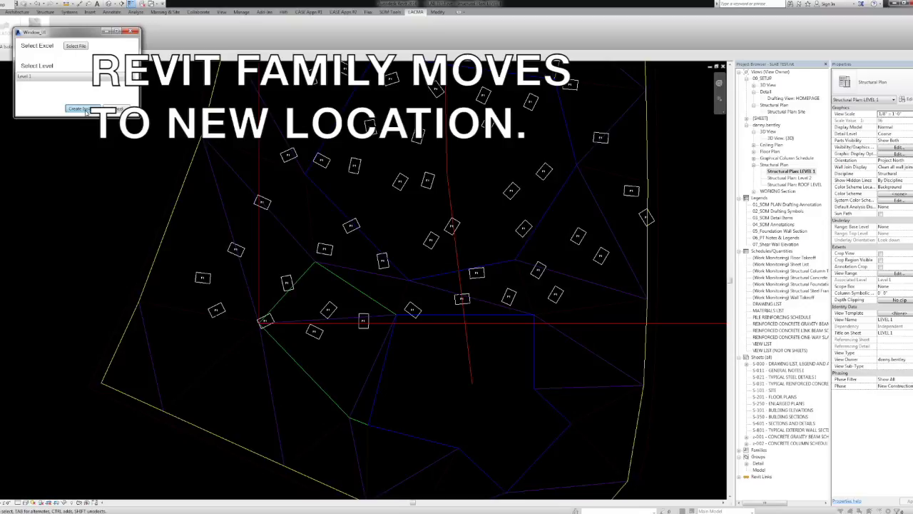
click(86, 111)
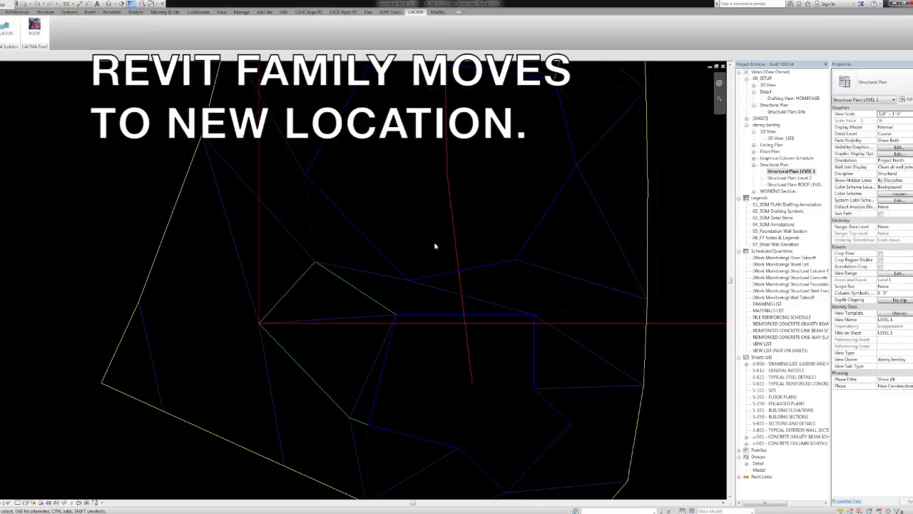
scroll(437, 247, down, 4)
middle_drag(587, 290, 521, 290)
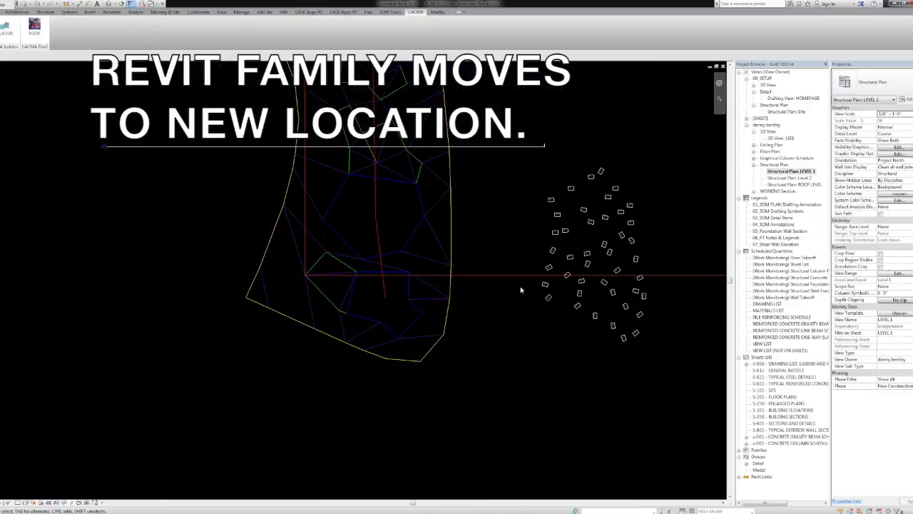